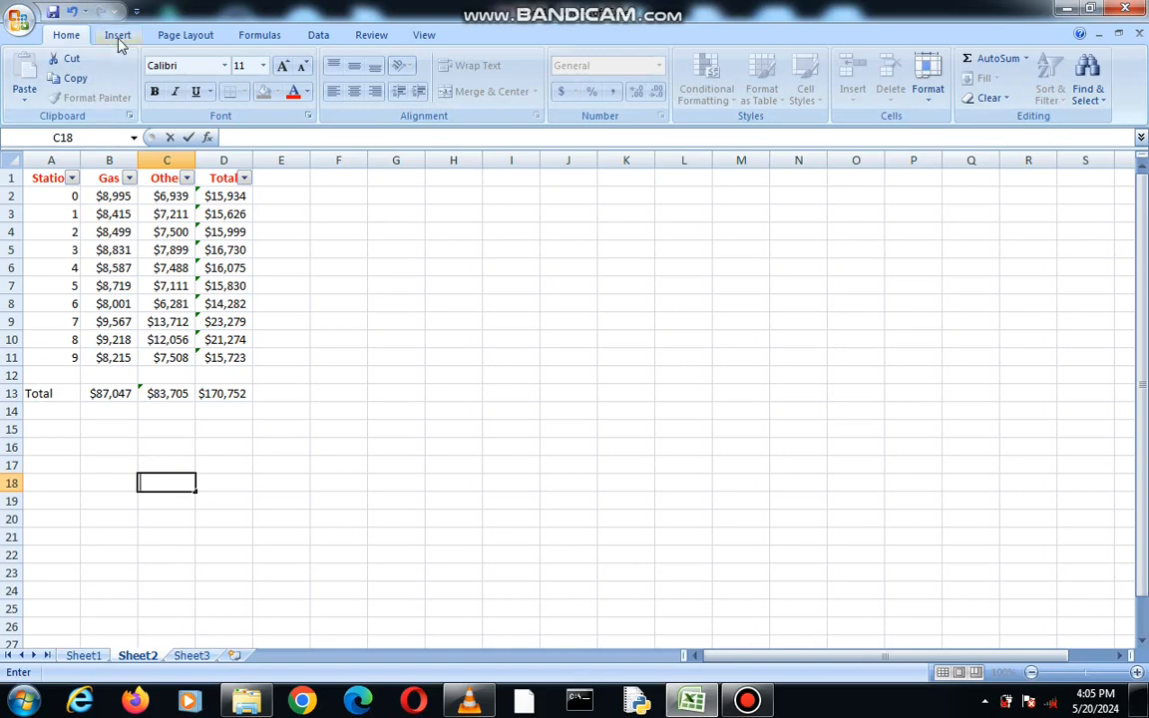
# Enter the heading "Advanced filter criteria" in cell B15 below the data table
pyautogui.click(171, 389)
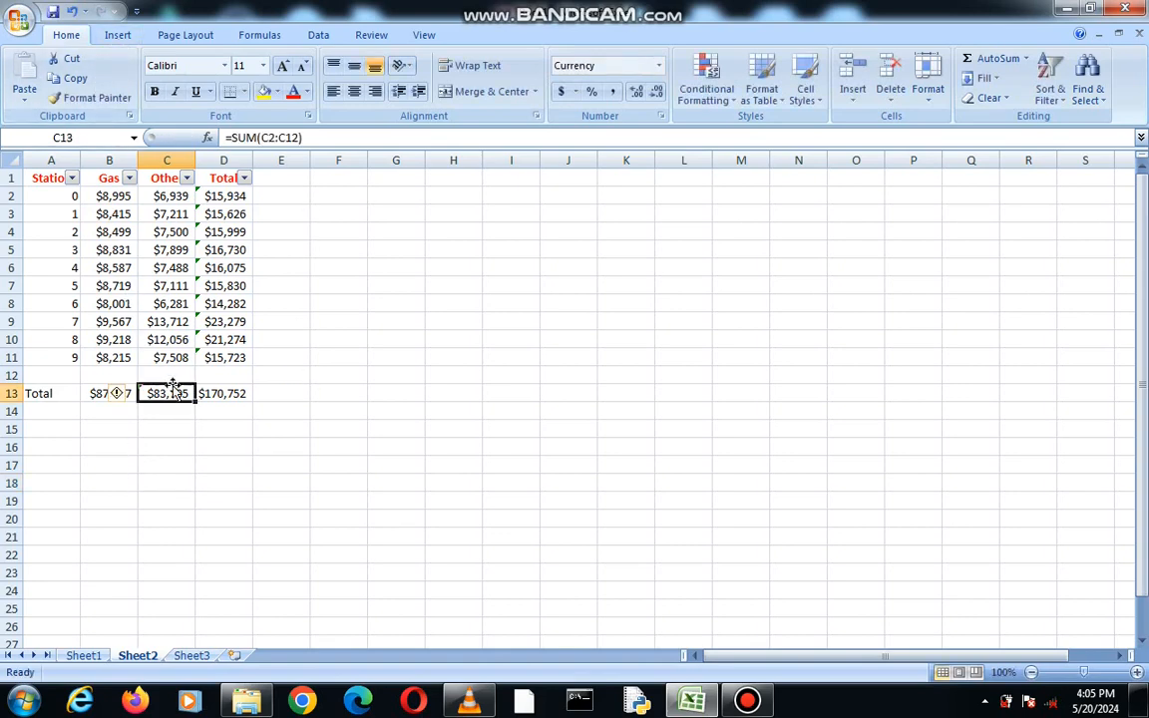
pyautogui.click(122, 429)
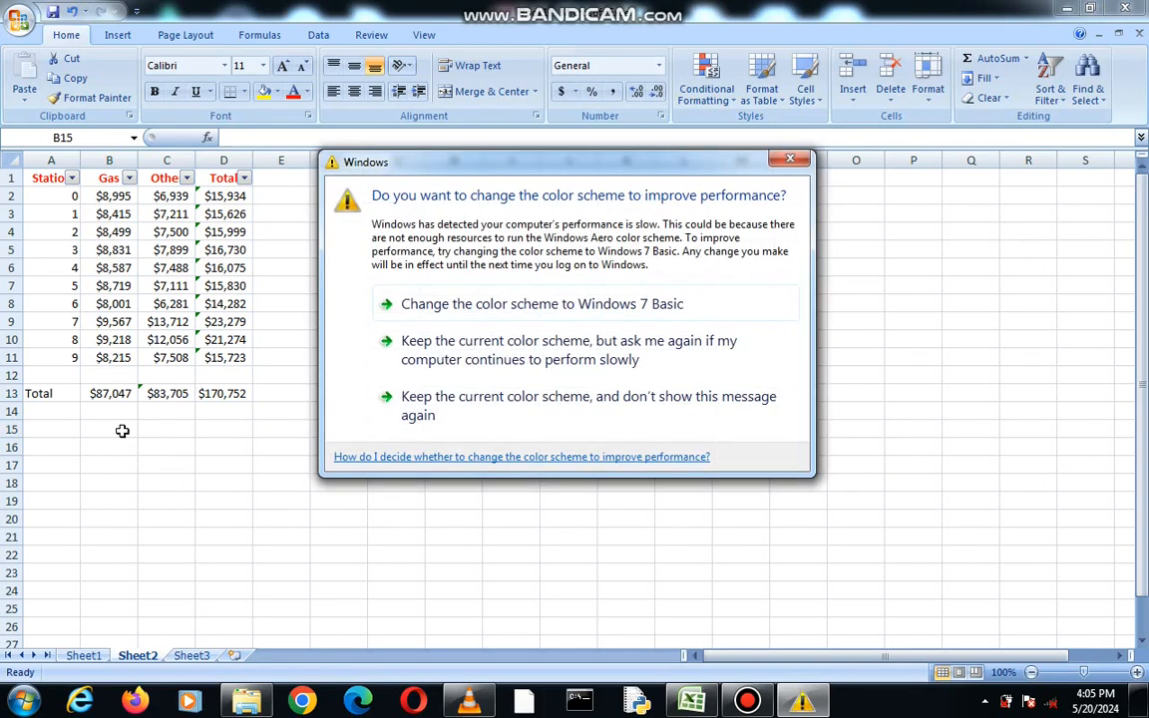
pyautogui.click(790, 161)
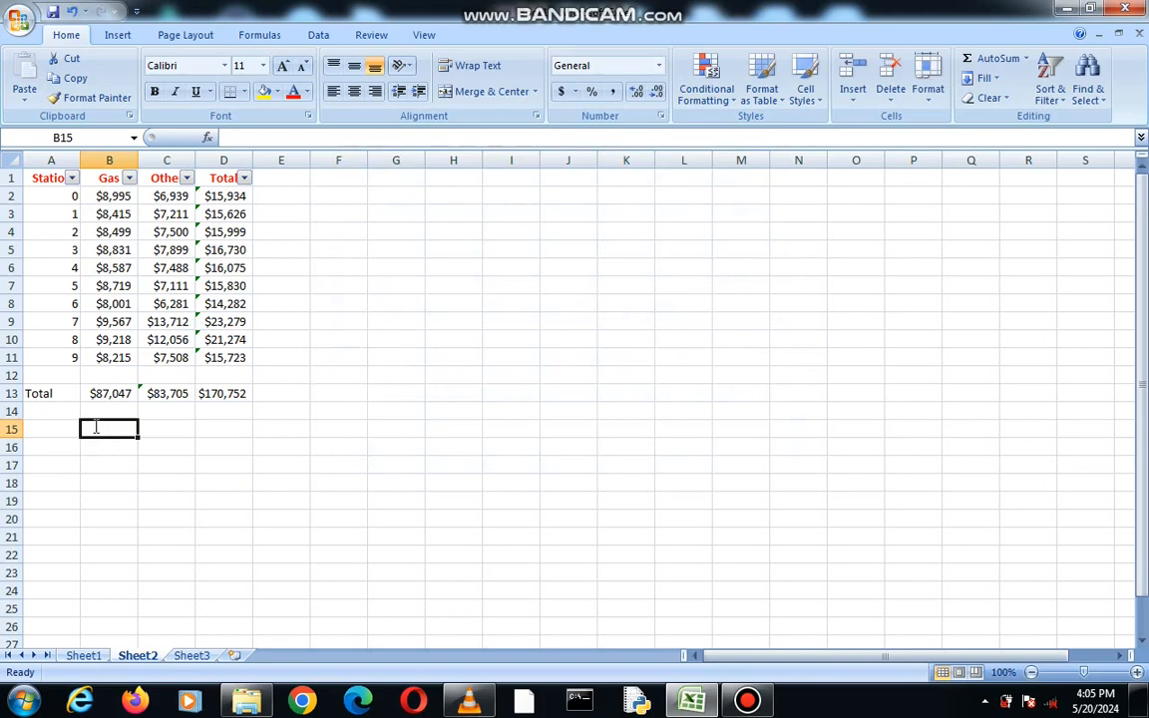
pyautogui.write('AD')
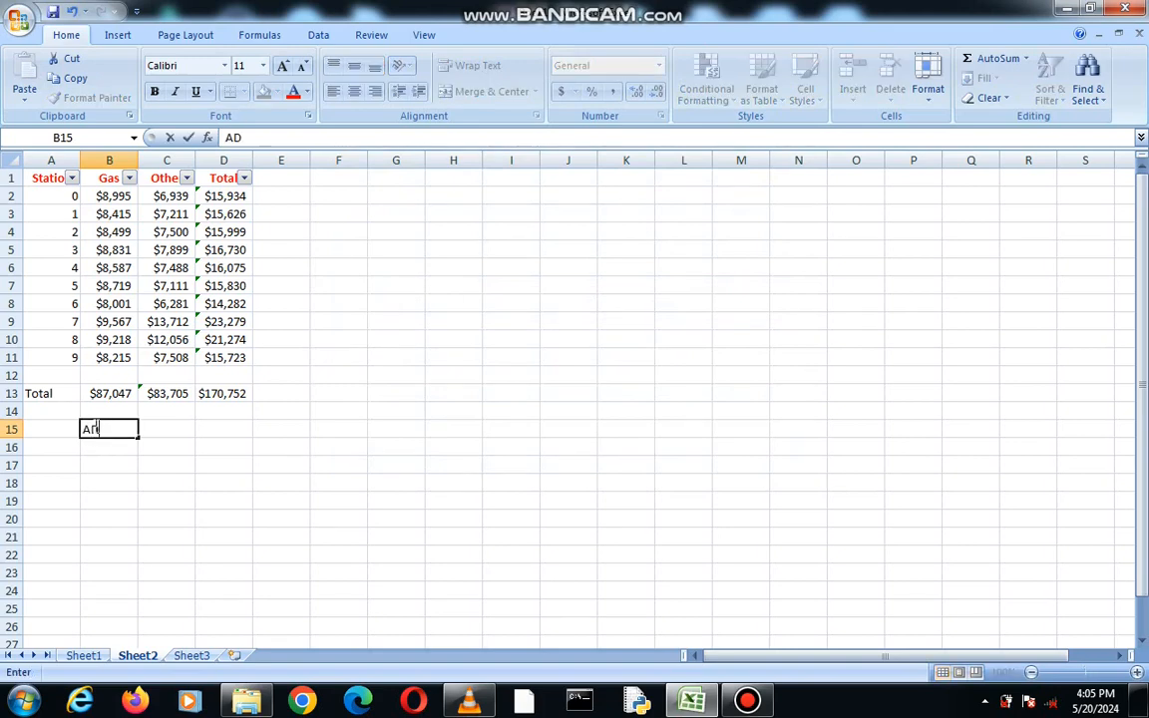
pyautogui.press('BackSpace')
pyautogui.write('dvanced f')
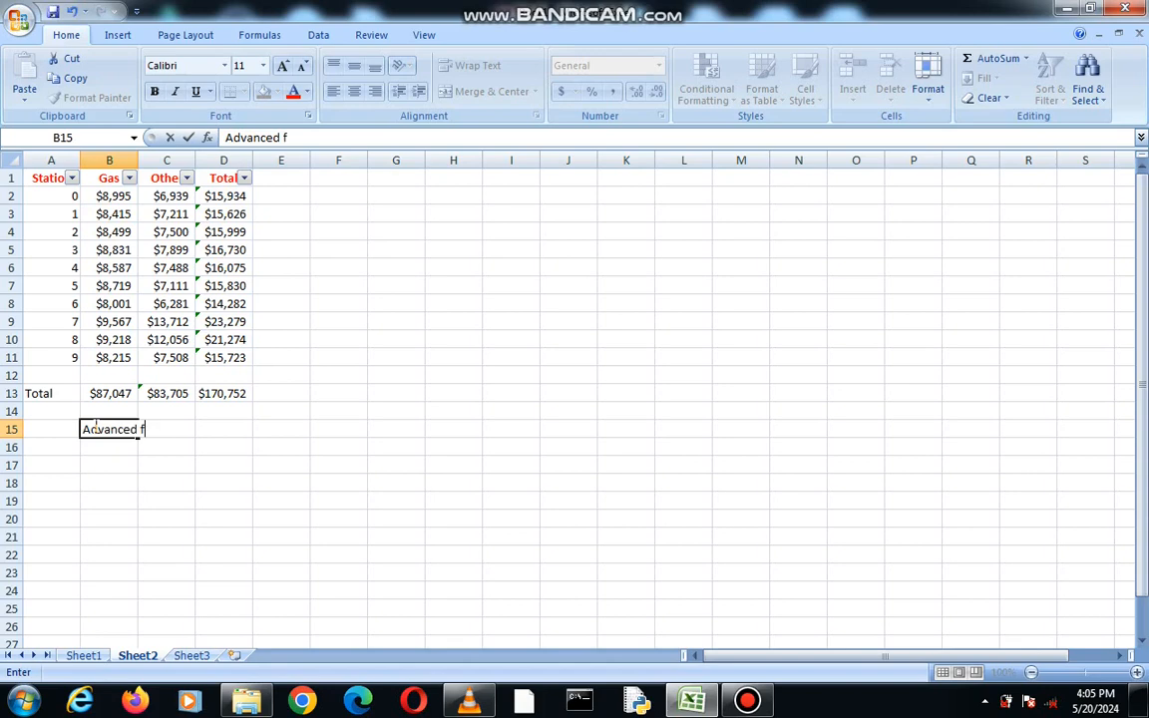
pyautogui.write('ilter')
pyautogui.write('criteria')
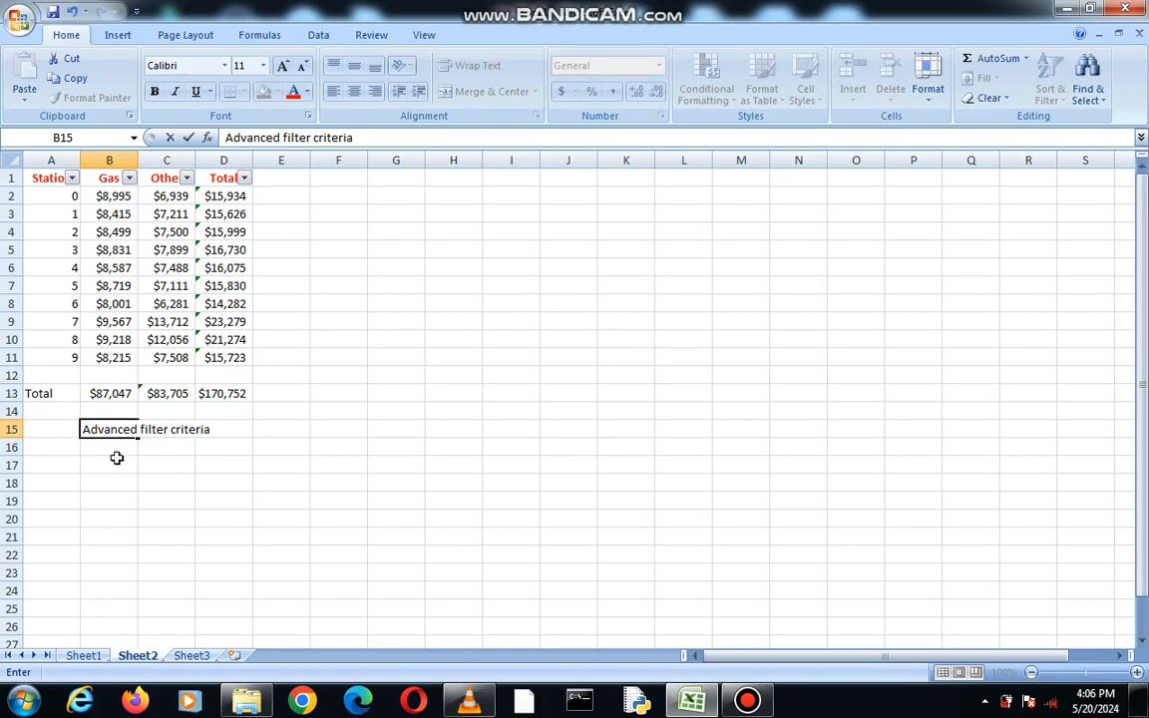
# Enter the criteria column headers Gas in B16 and Other in C16
pyautogui.click(116, 457)
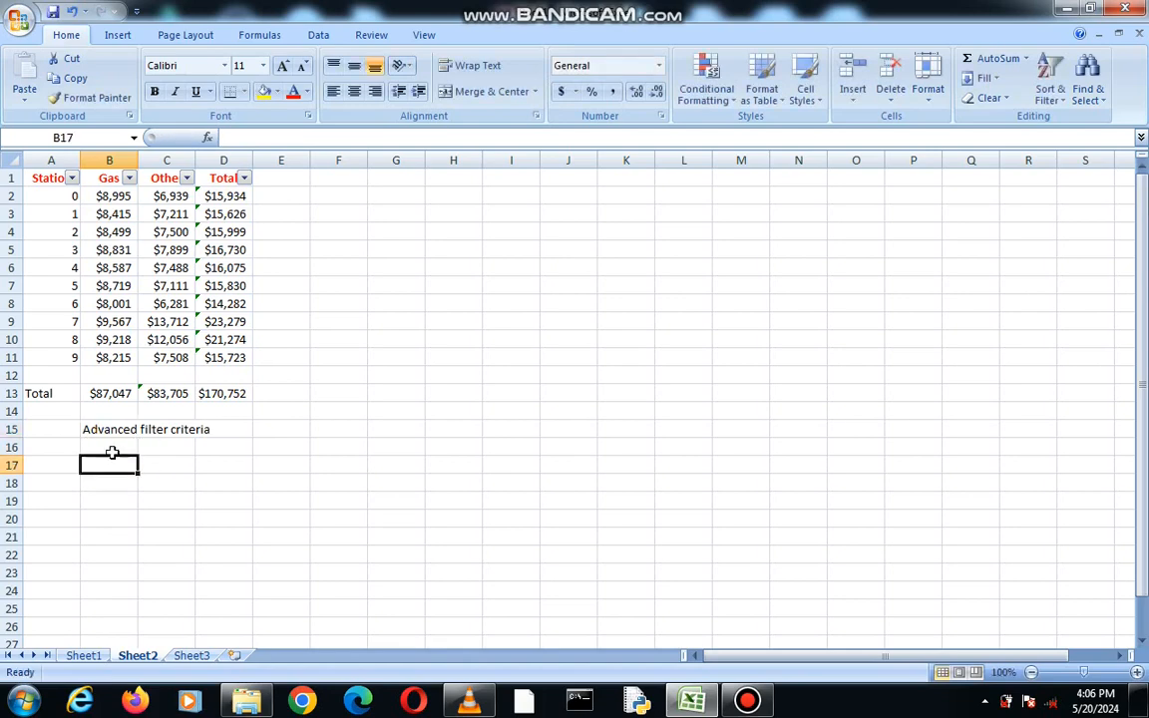
pyautogui.click(105, 443)
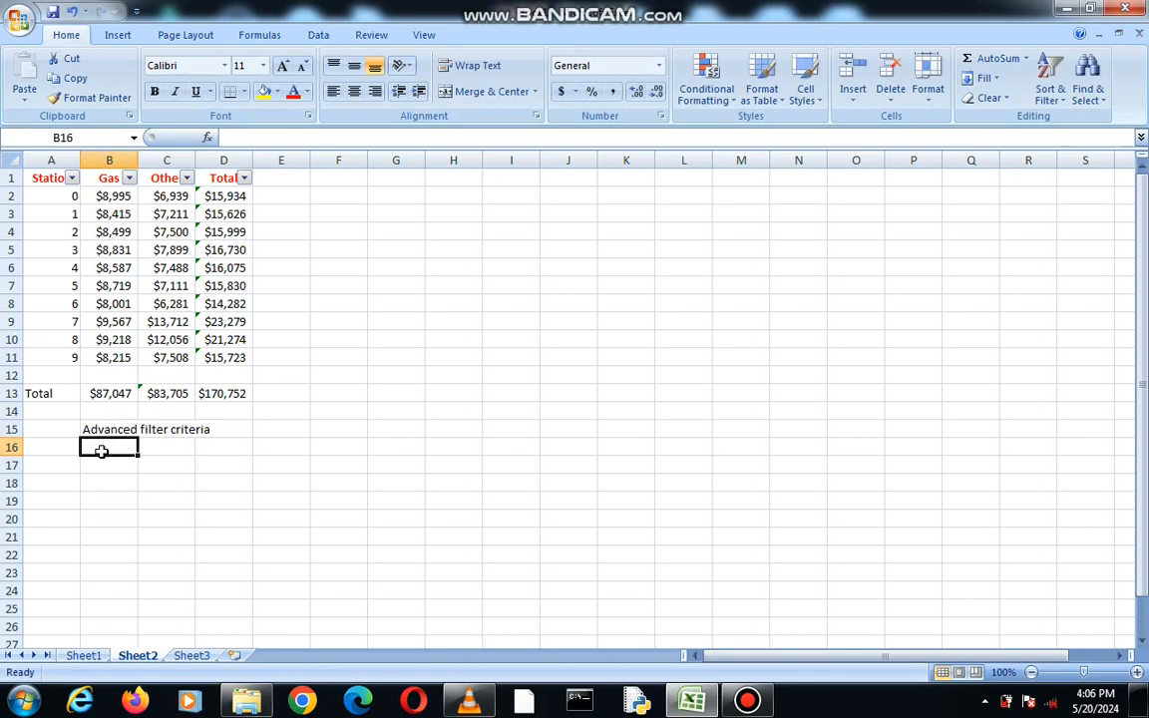
pyautogui.write('Gas')
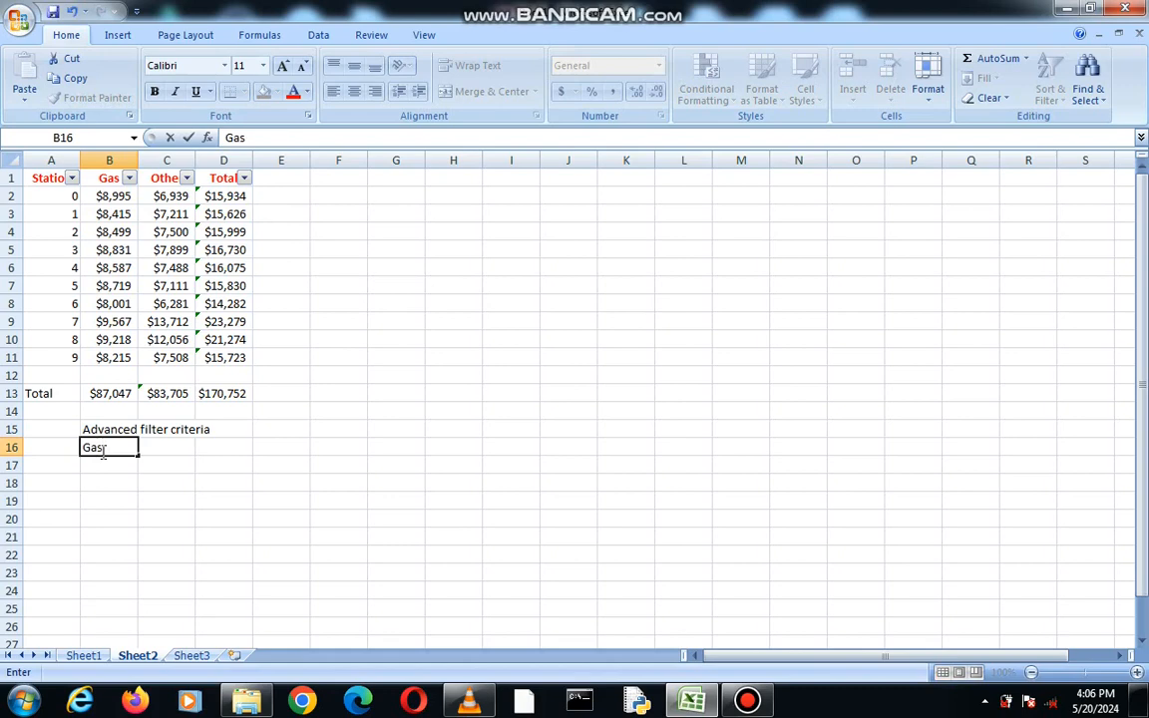
pyautogui.click(165, 446)
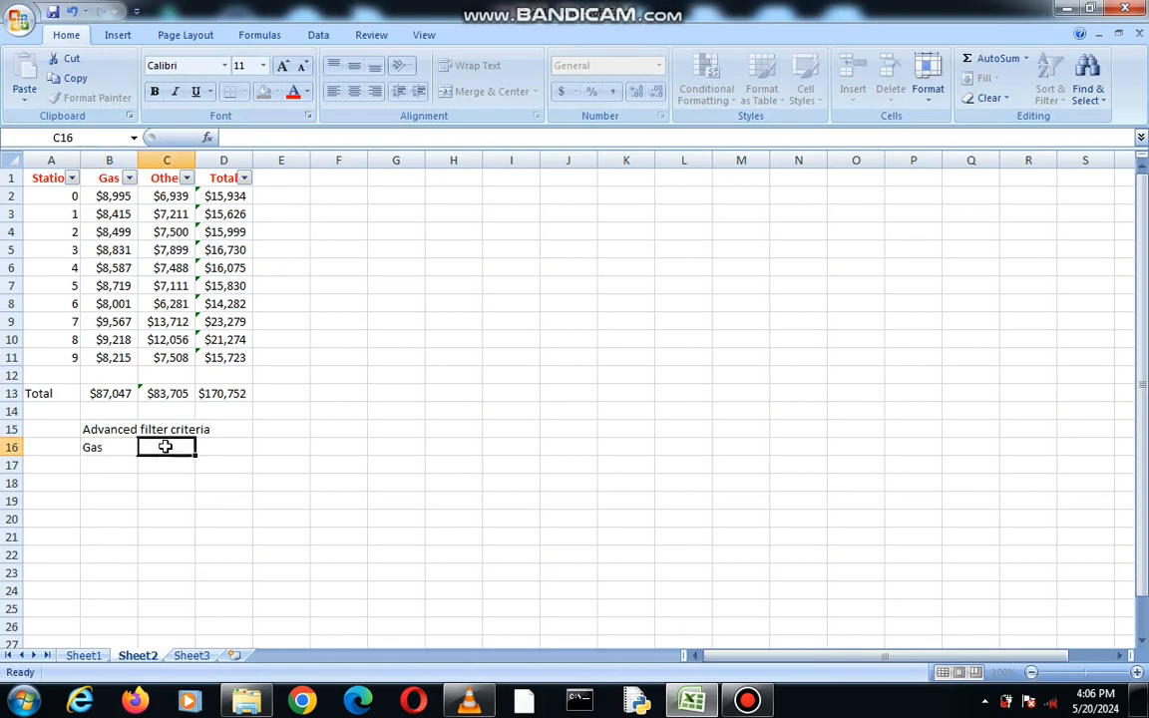
pyautogui.write('O')
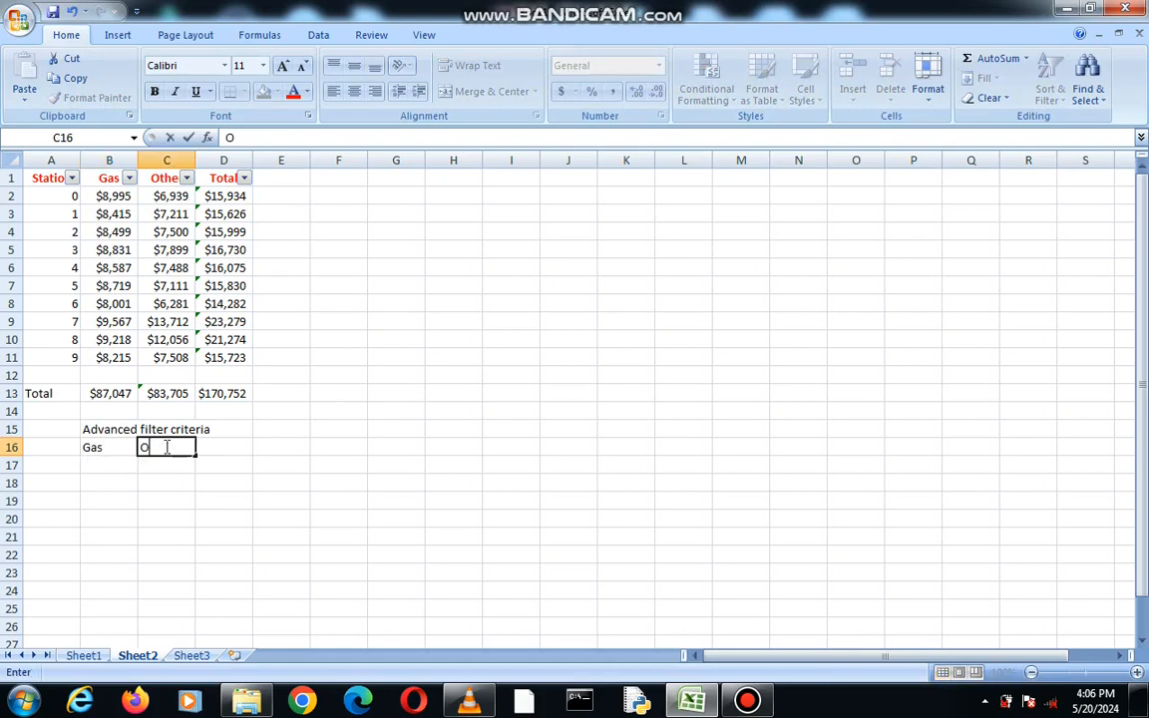
pyautogui.write('ther')
pyautogui.click(105, 470)
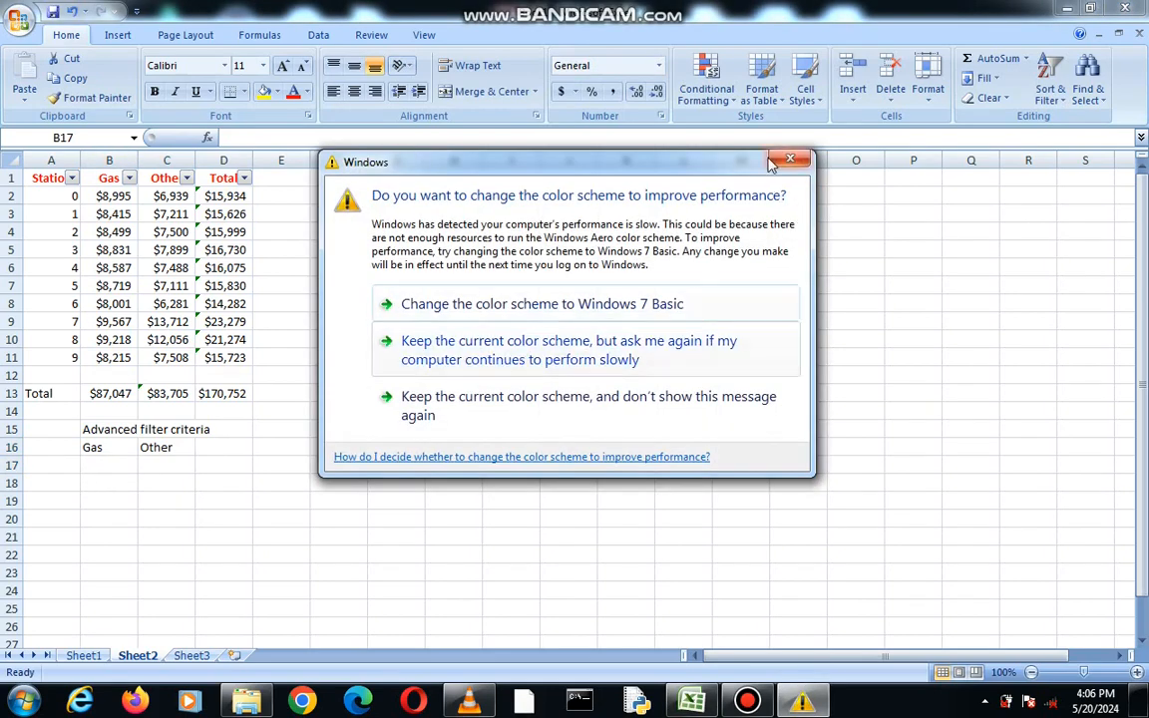
pyautogui.click(784, 163)
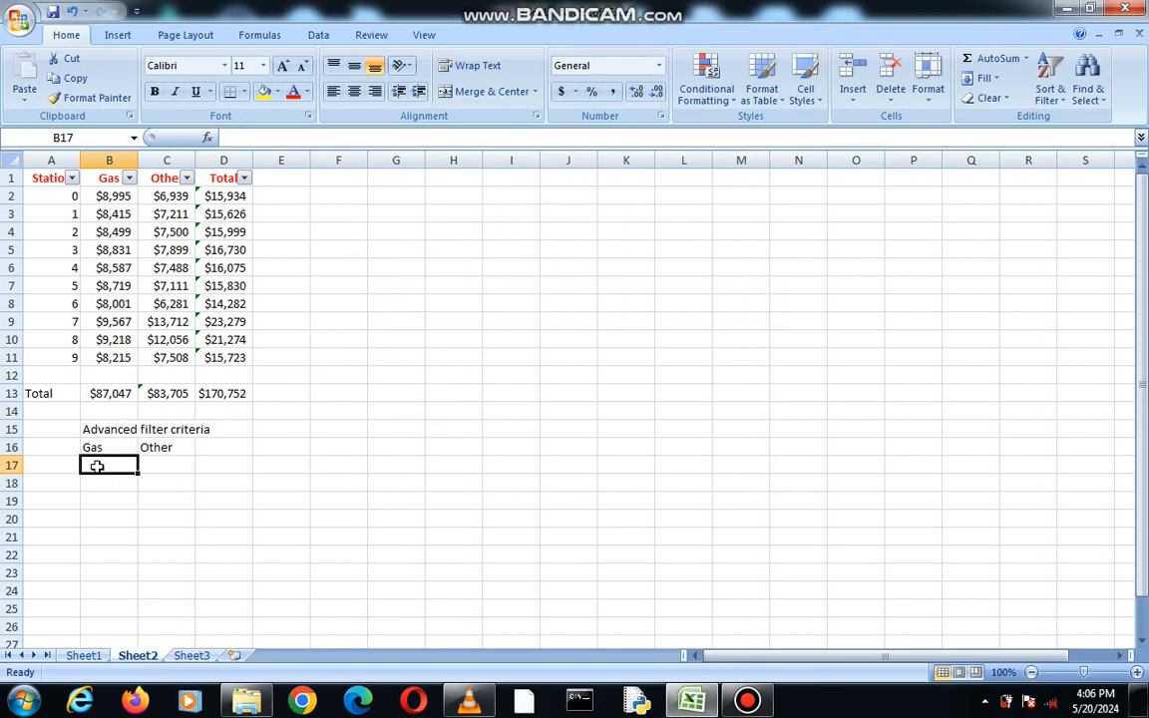
# Enter the criteria <8500 under Gas in B17 and <=7500 under Other in C17
pyautogui.write('<')
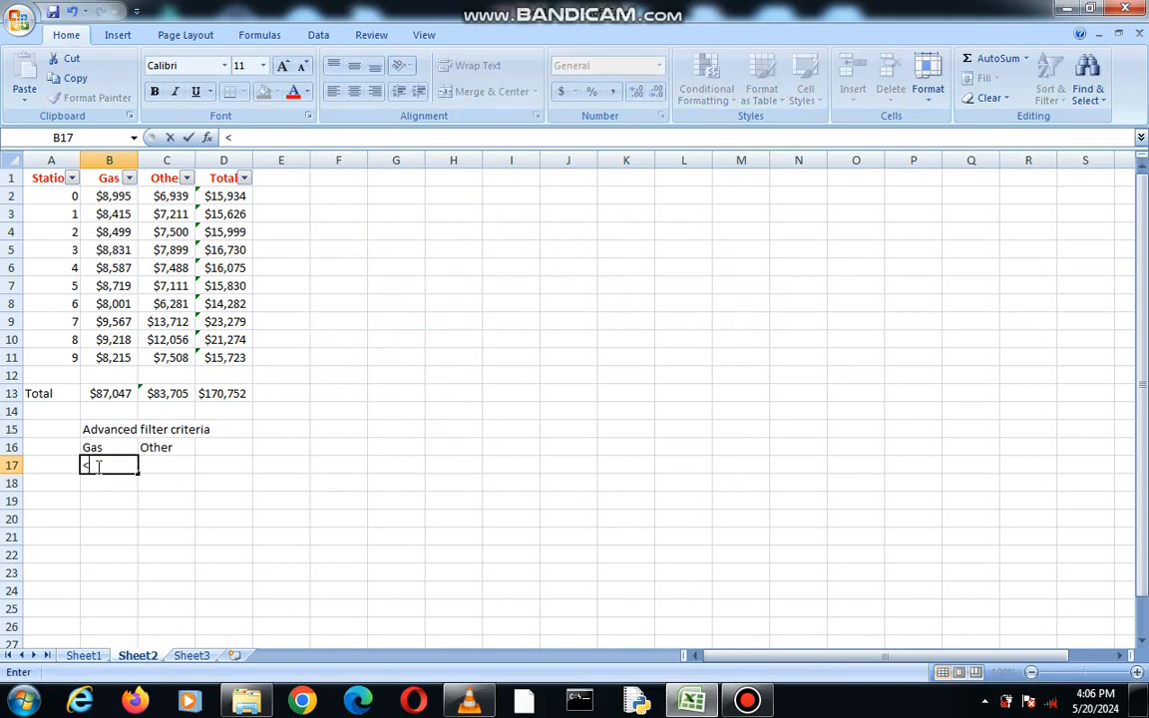
pyautogui.write('8500')
pyautogui.click(171, 464)
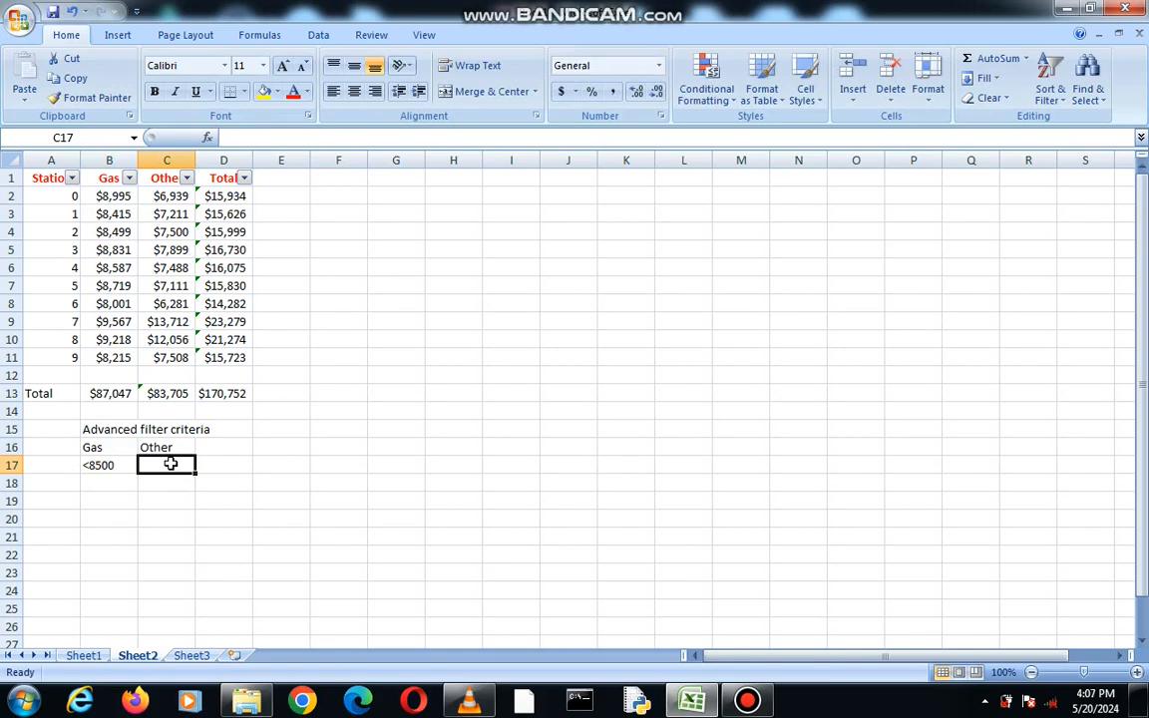
pyautogui.write('<')
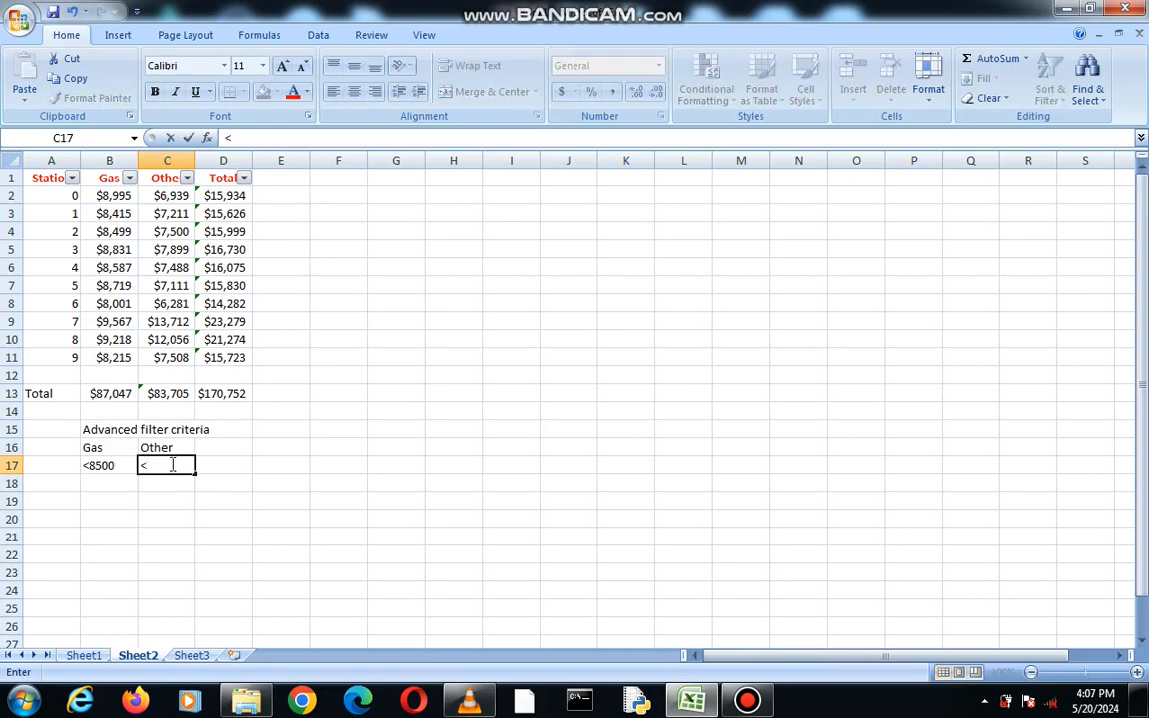
pyautogui.write('=7500')
# Apply an Advanced Filter in place to the list A1:D11 with criteria range B16:C17
pyautogui.click(317, 35)
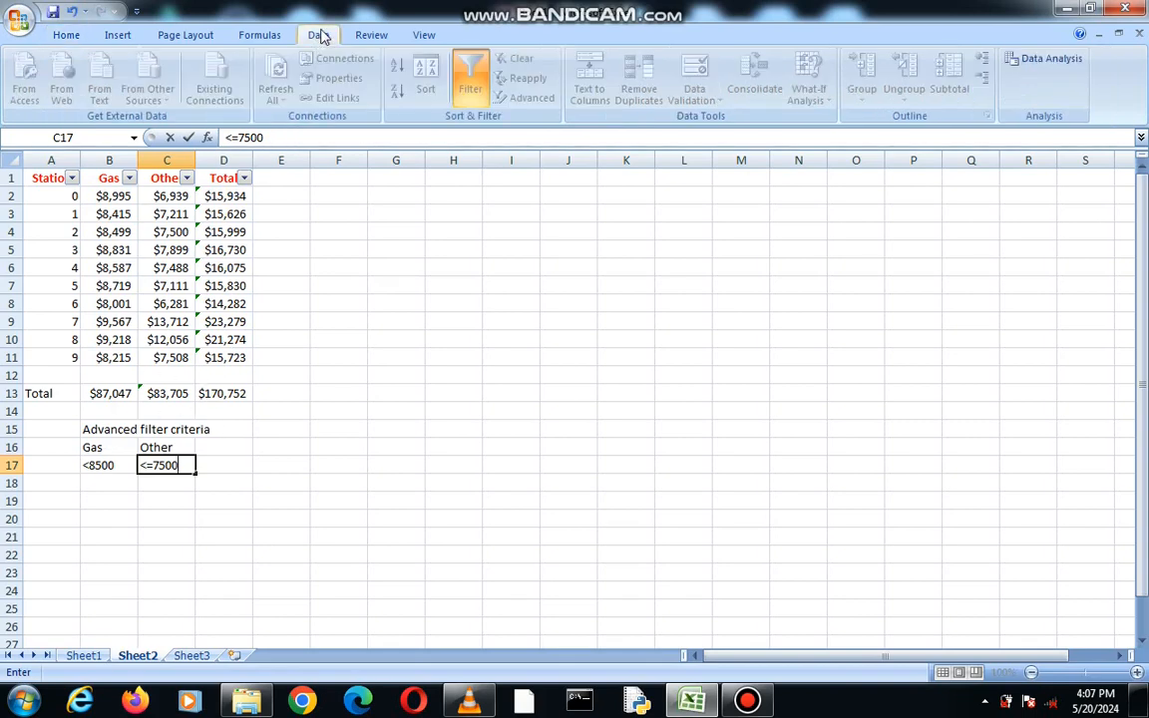
pyautogui.click(213, 444)
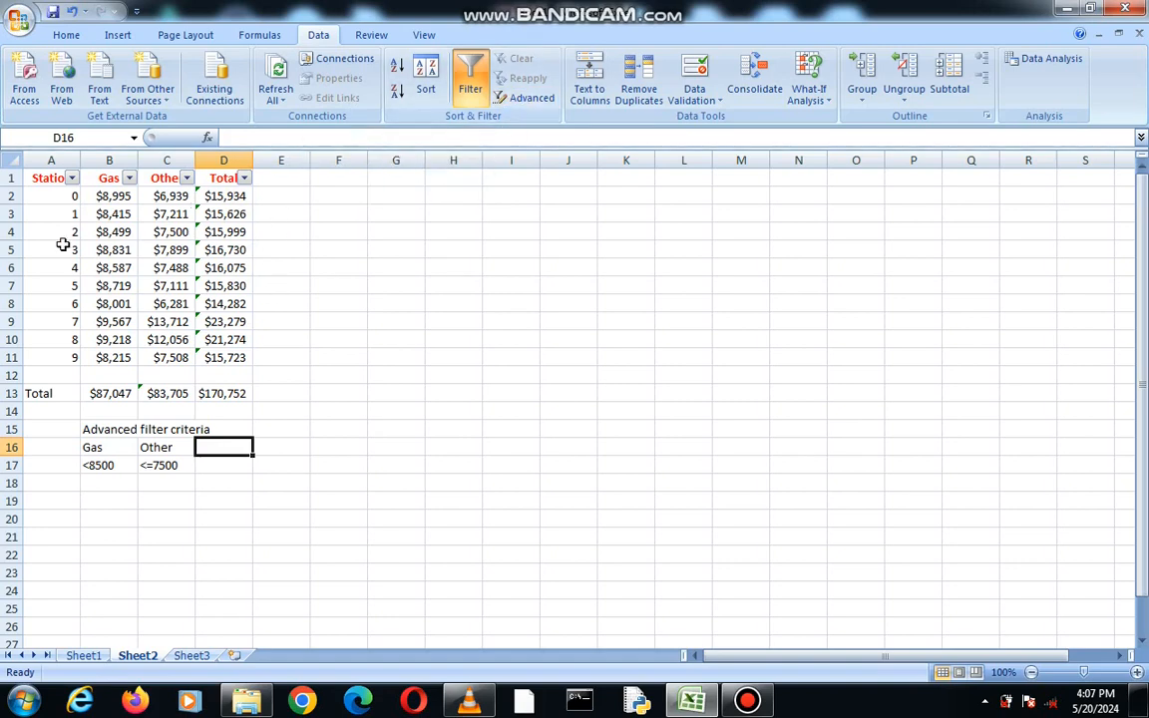
pyautogui.moveTo(37, 179); pyautogui.dragTo(232, 360)
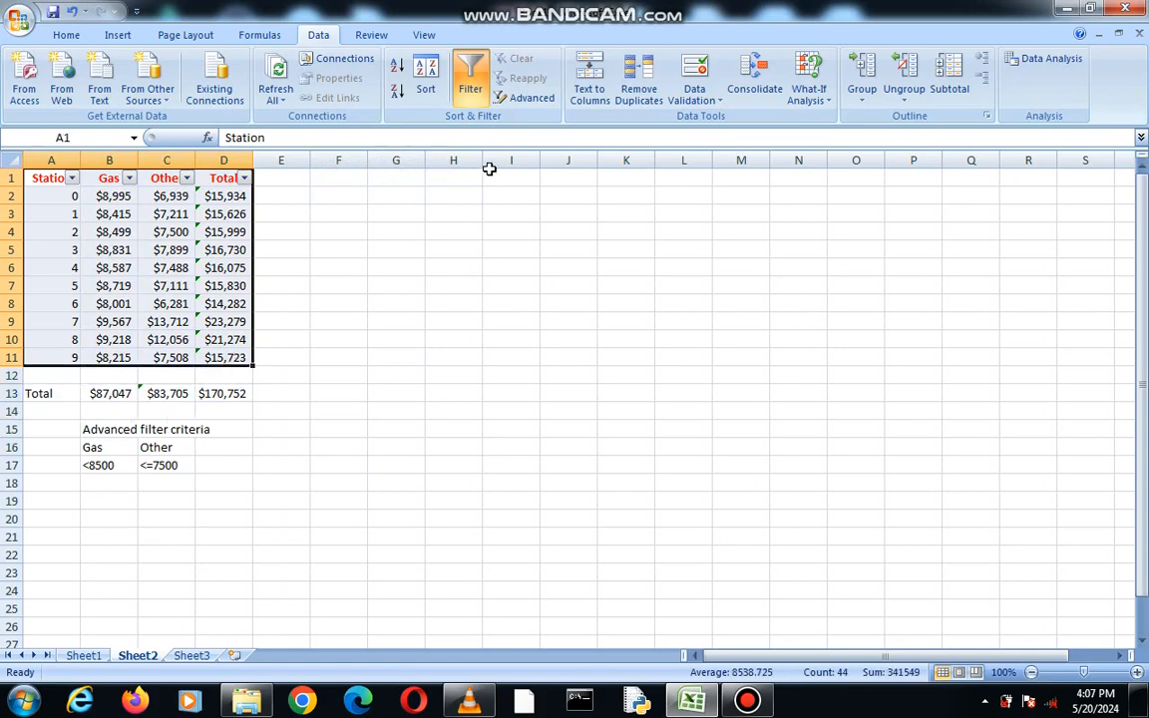
pyautogui.click(514, 101)
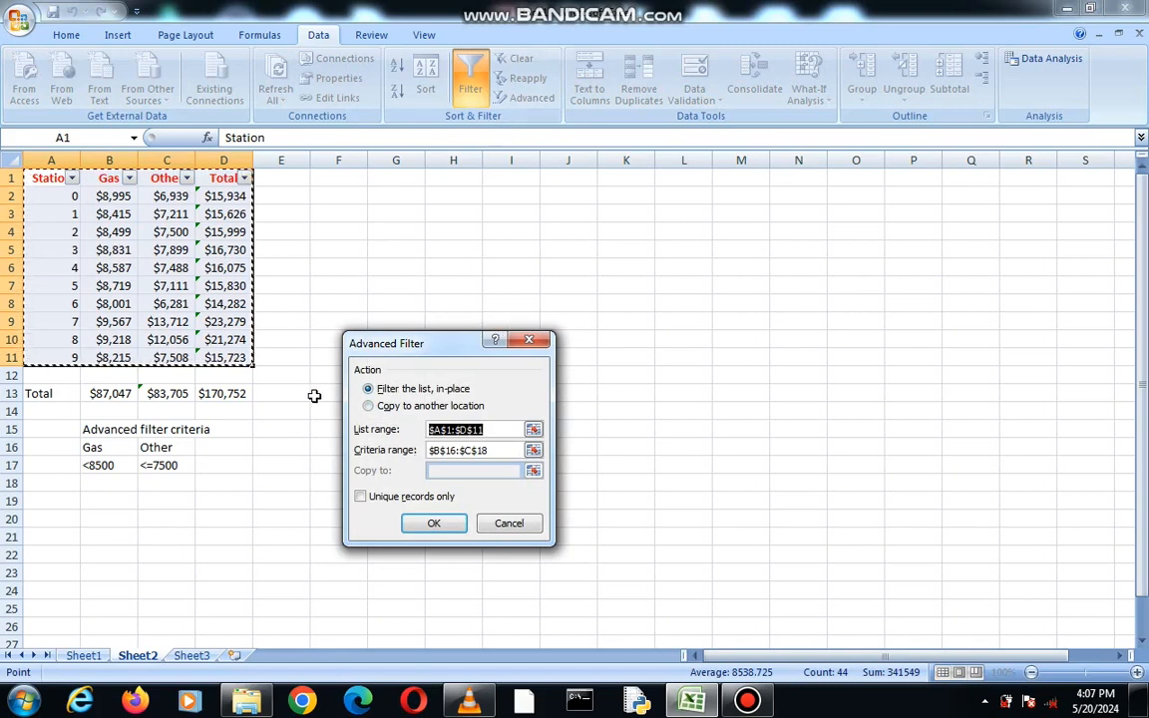
pyautogui.click(490, 450)
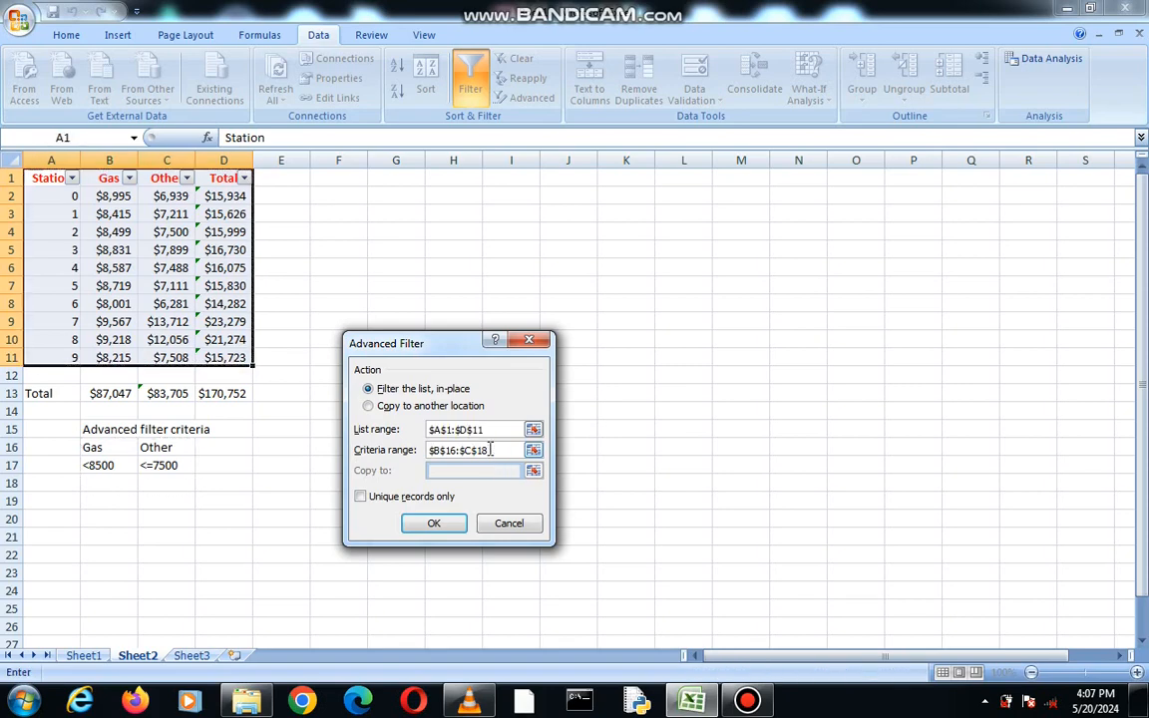
pyautogui.press('BackSpace')
pyautogui.press('BackSpace')
pyautogui.press('BackSpace')
pyautogui.press('BackSpace')
pyautogui.write('B16:C17')
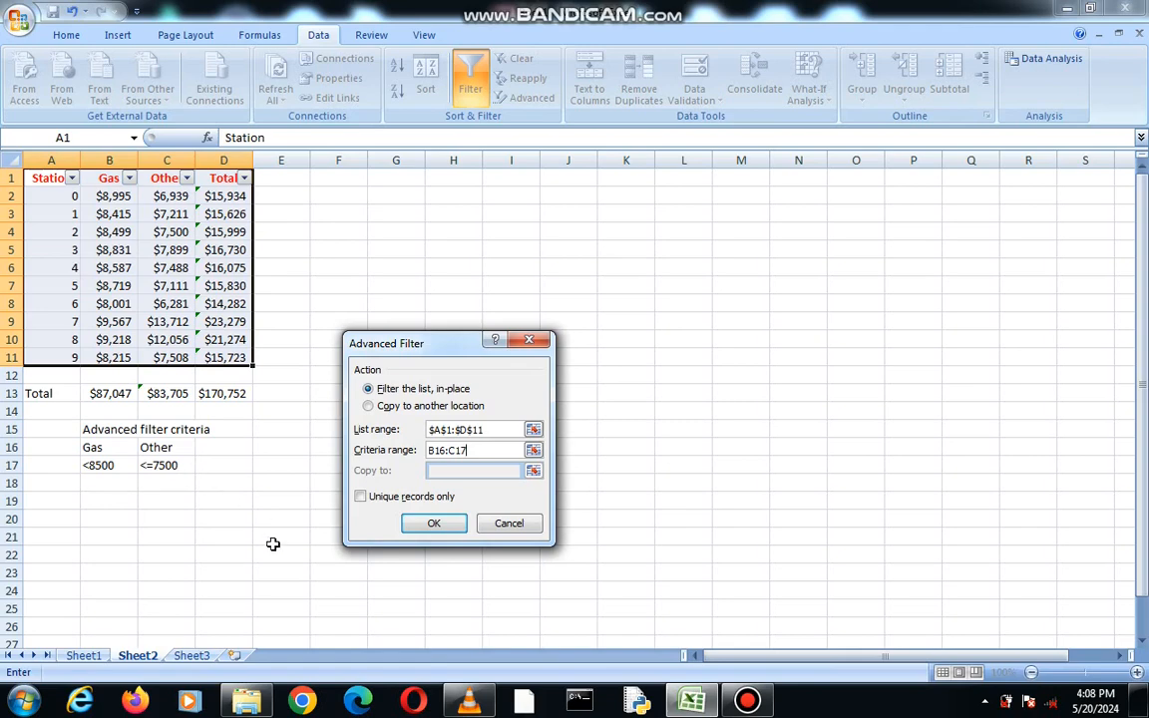
pyautogui.click(434, 523)
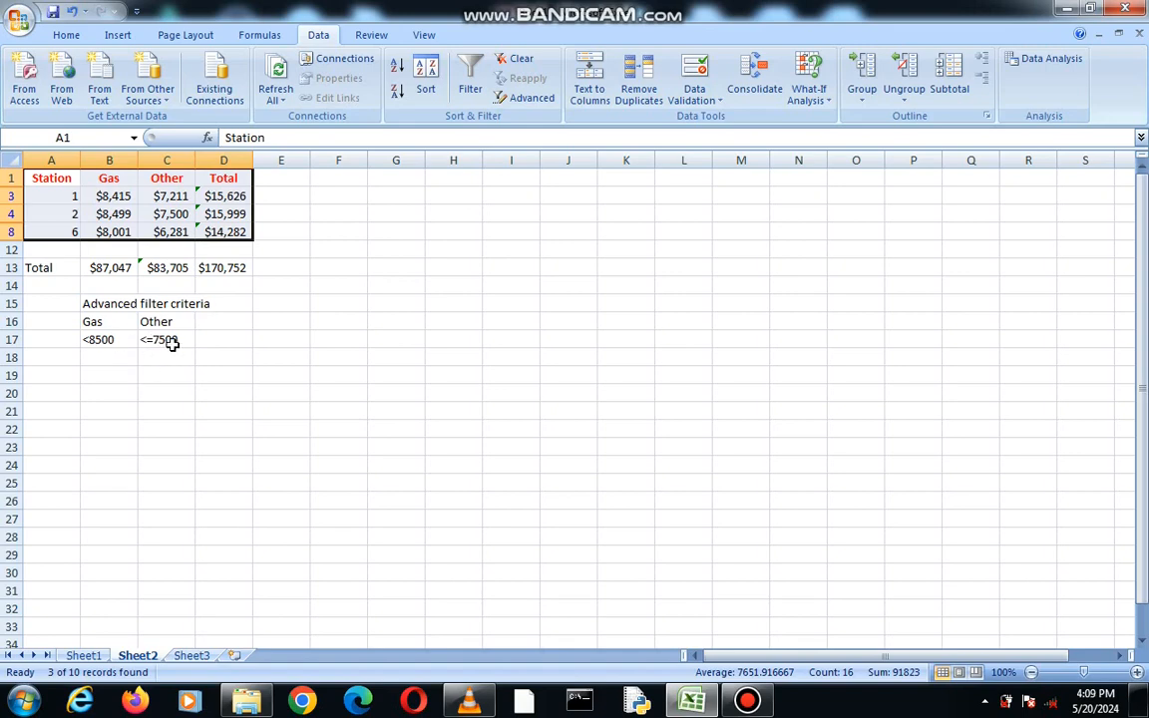
# Move the <=7500 criterion from C17 down to C18 so the two conditions sit on separate rows
pyautogui.click(146, 339)
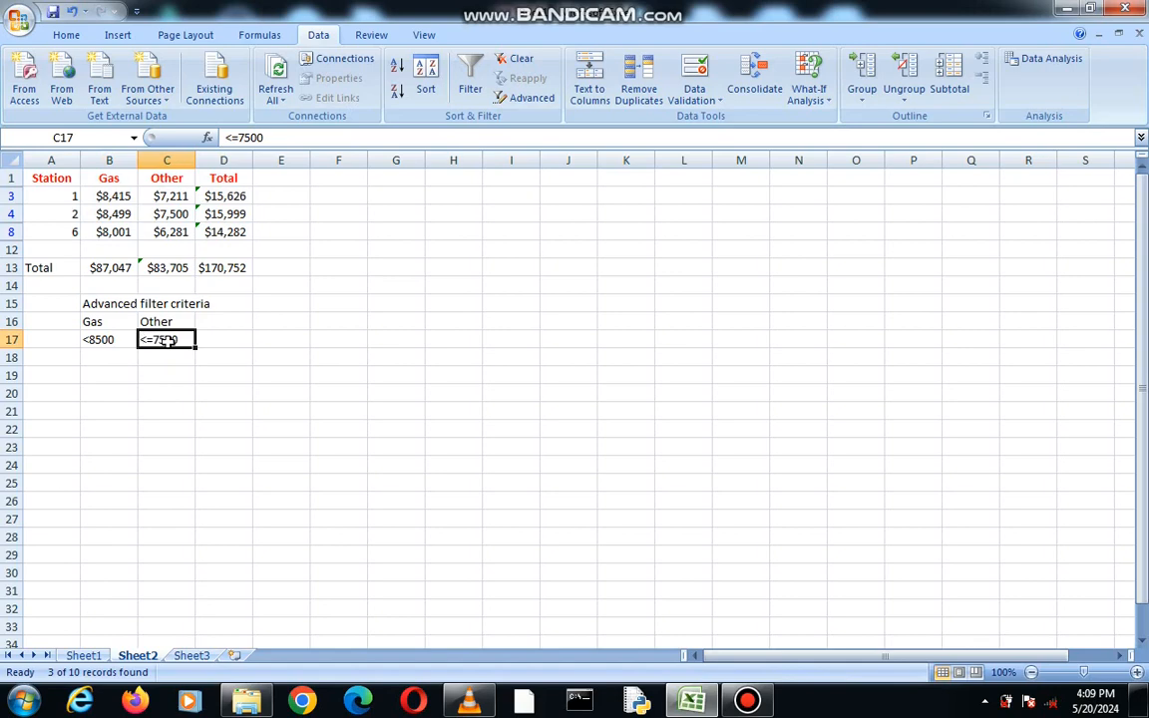
pyautogui.hotkey('ctrl', 'c')
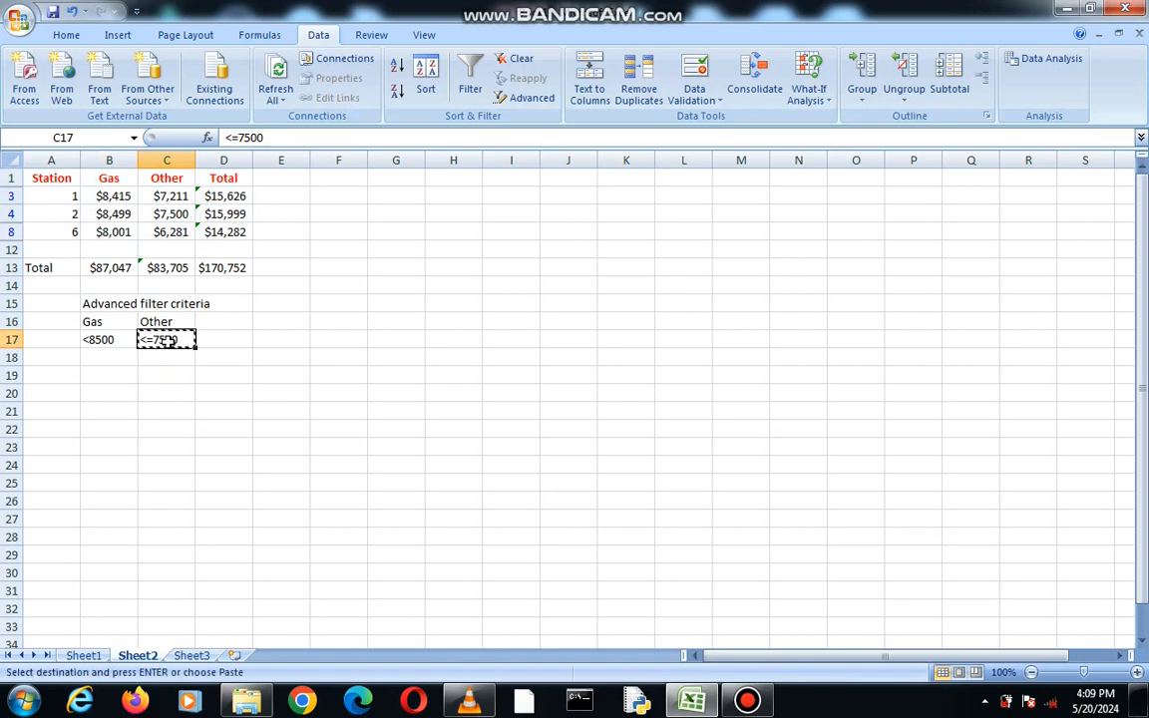
pyautogui.click(168, 372)
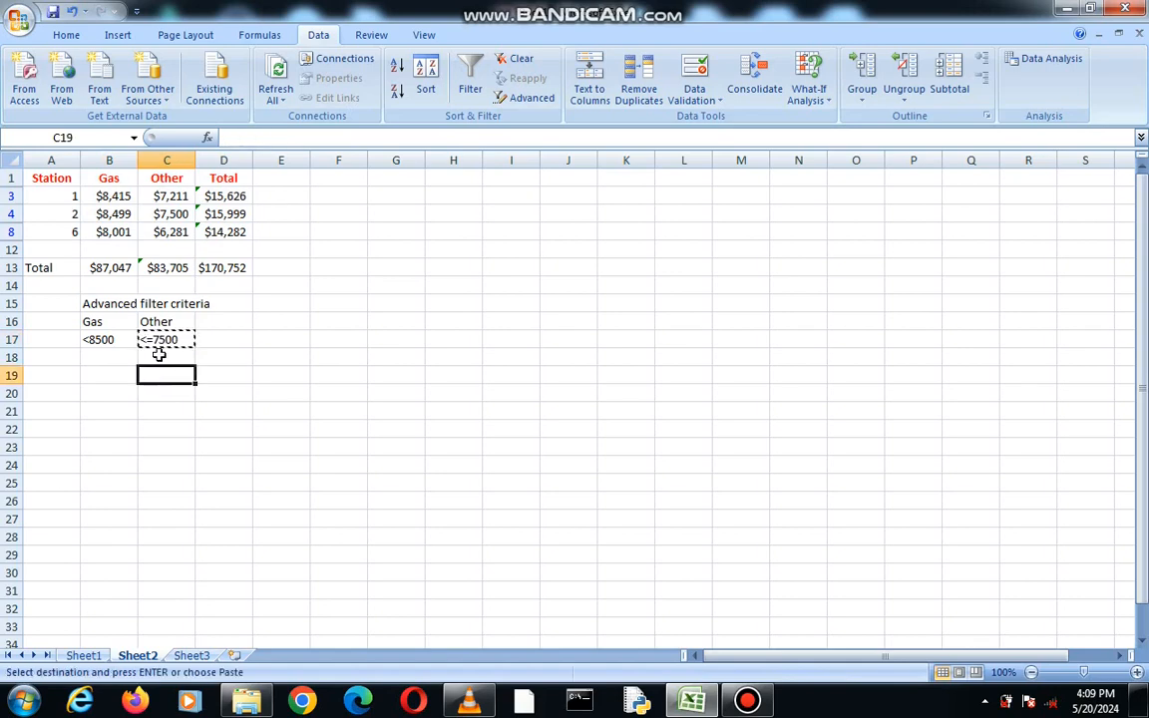
pyautogui.click(155, 359)
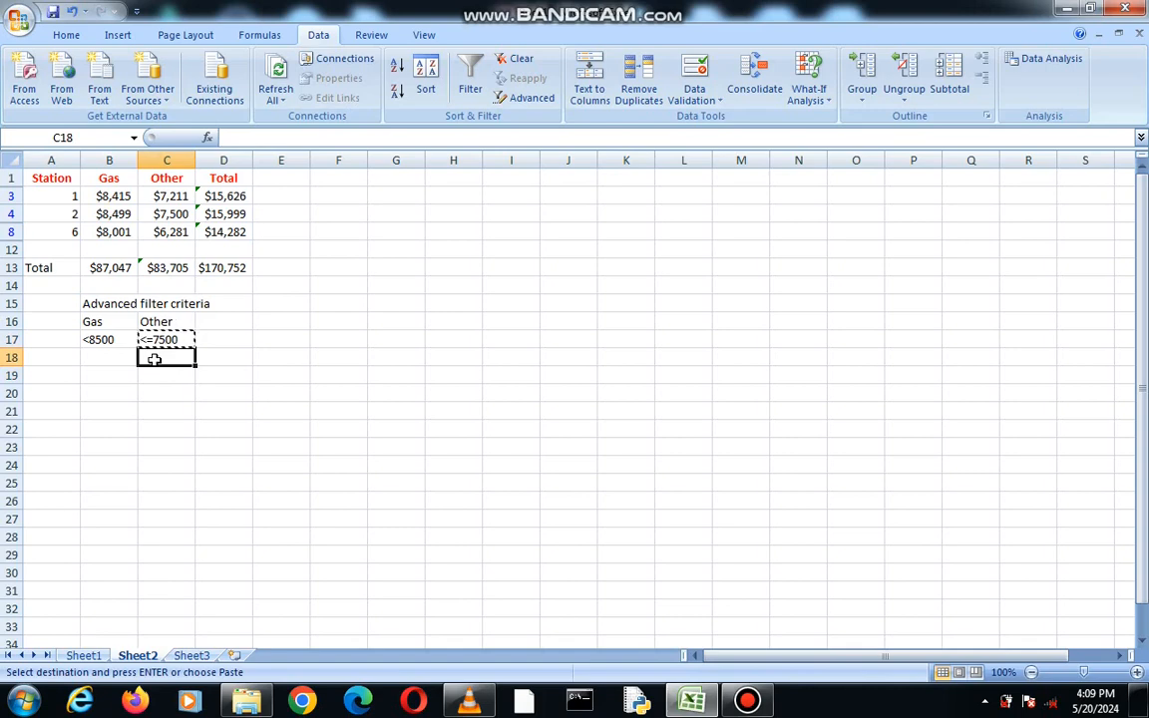
pyautogui.hotkey('ctrl', 'v')
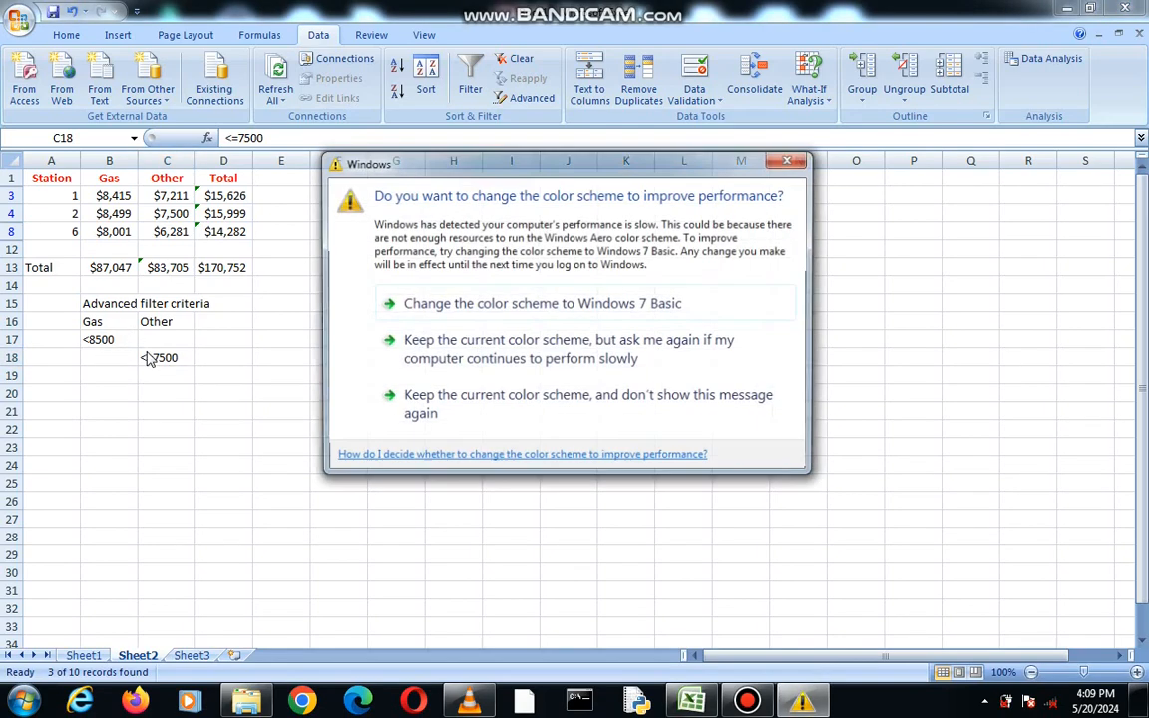
pyautogui.click(790, 157)
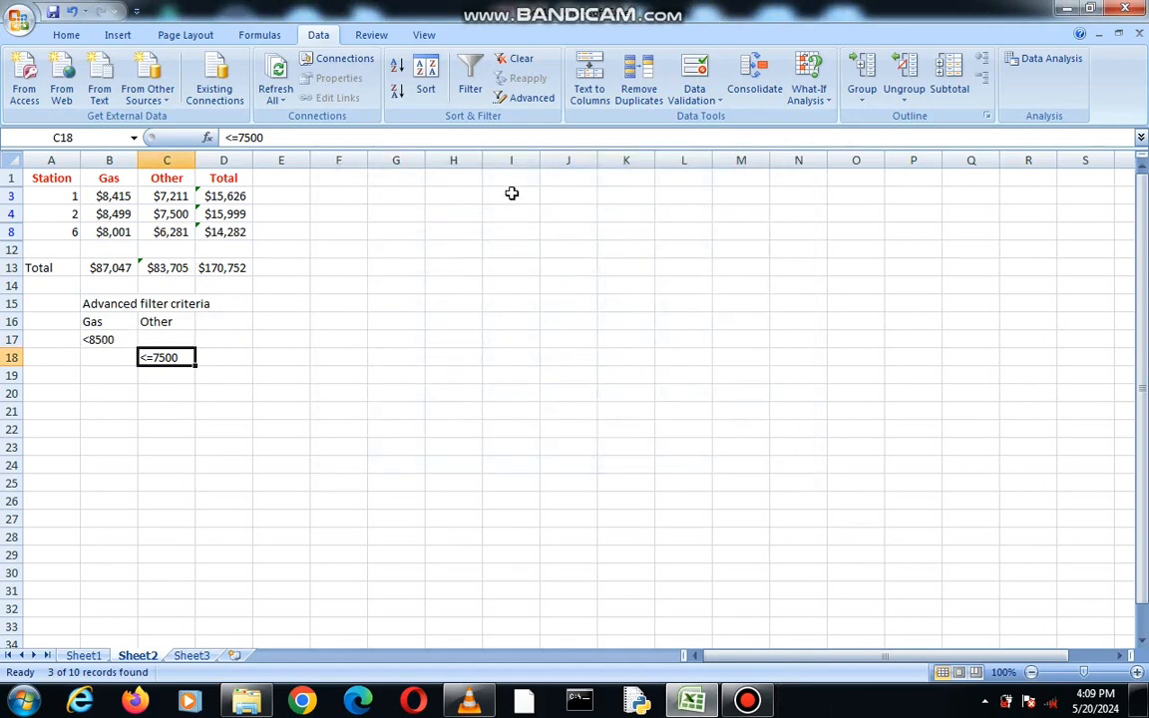
# Reapply the Advanced Filter in place using the criteria range B16:C18
pyautogui.click(525, 101)
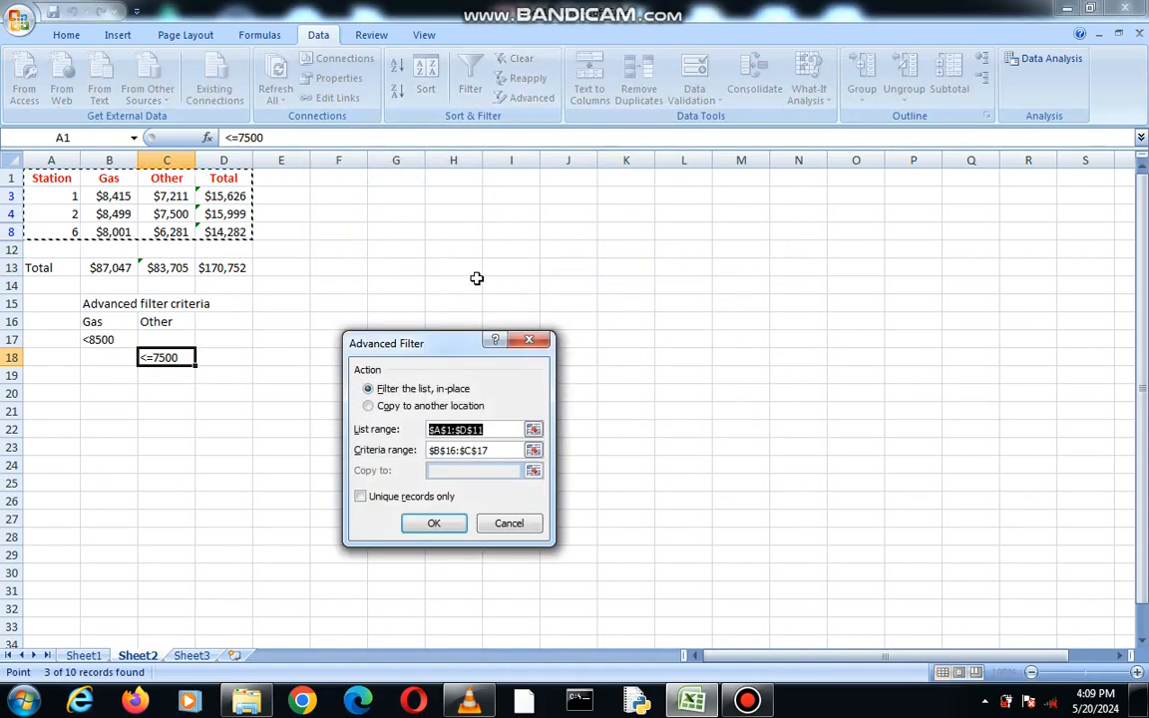
pyautogui.click(469, 449)
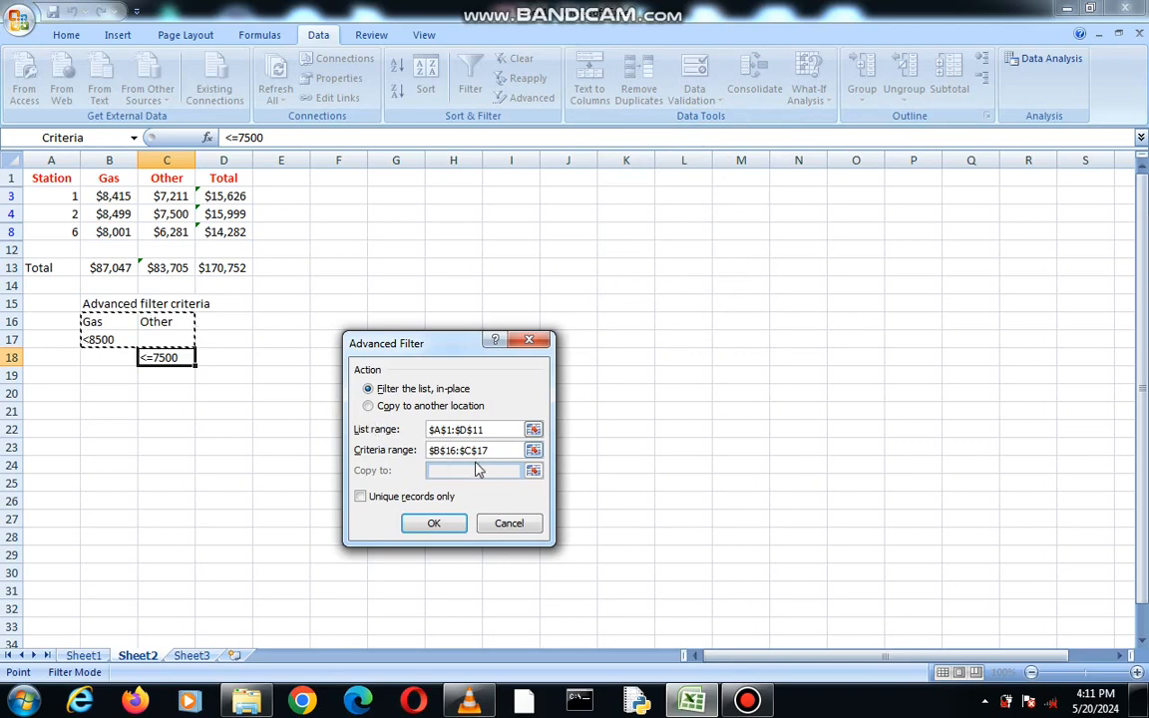
pyautogui.click(486, 450)
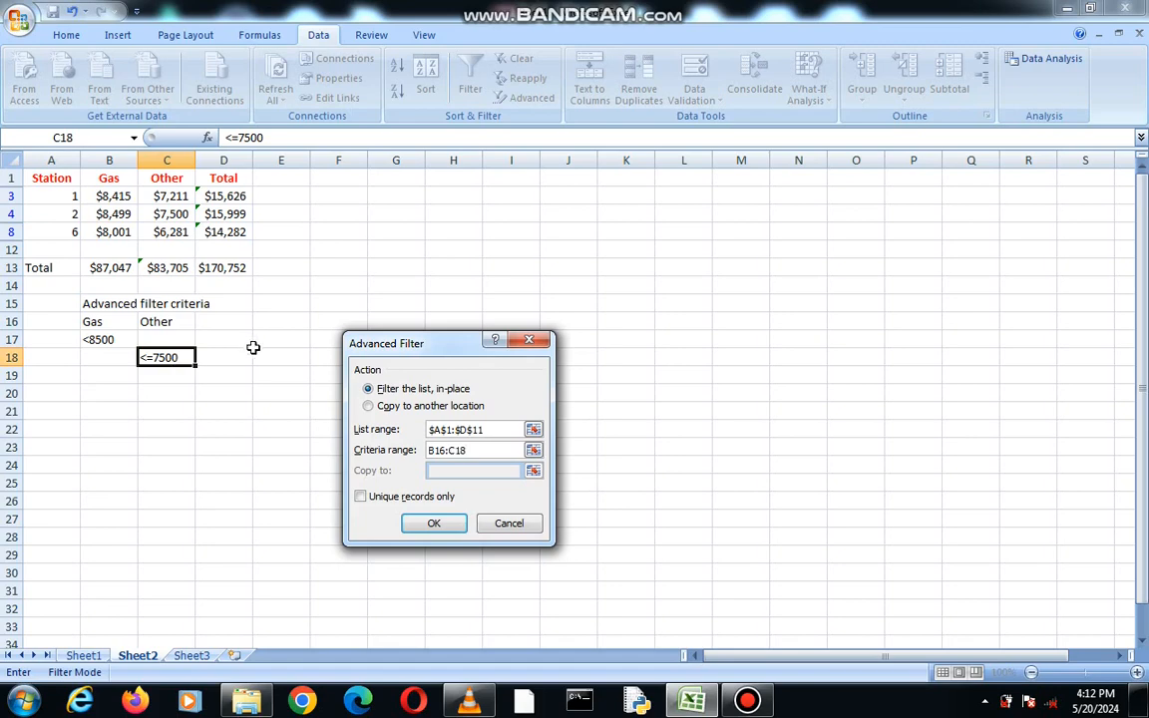
pyautogui.click(433, 523)
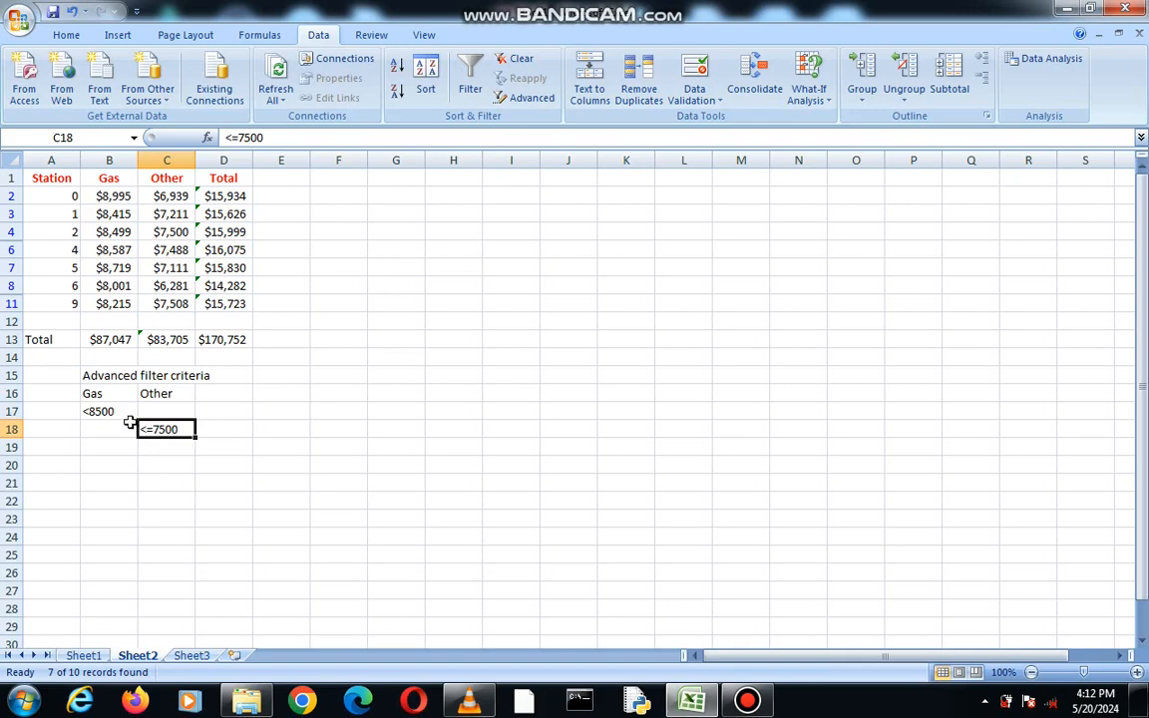
pyautogui.moveTo(157, 432)
pyautogui.mouseDown()
pyautogui.moveTo(170, 400)
pyautogui.moveTo(162, 442)
pyautogui.moveTo(162, 429)
pyautogui.mouseUp()
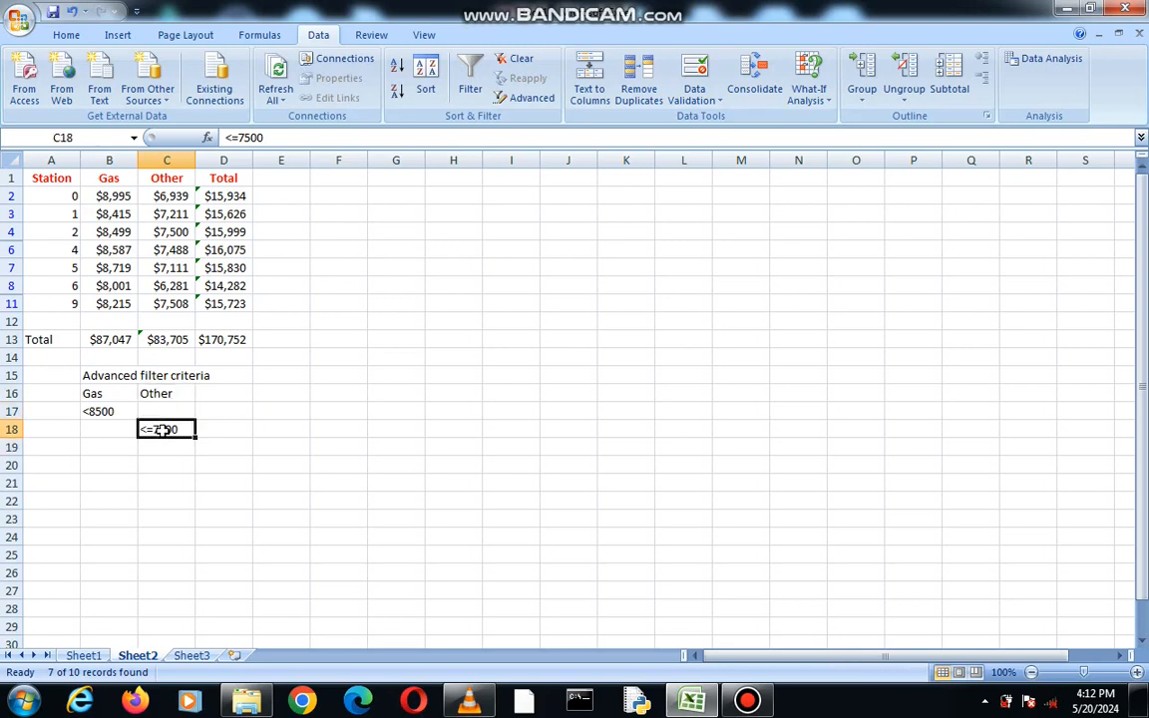